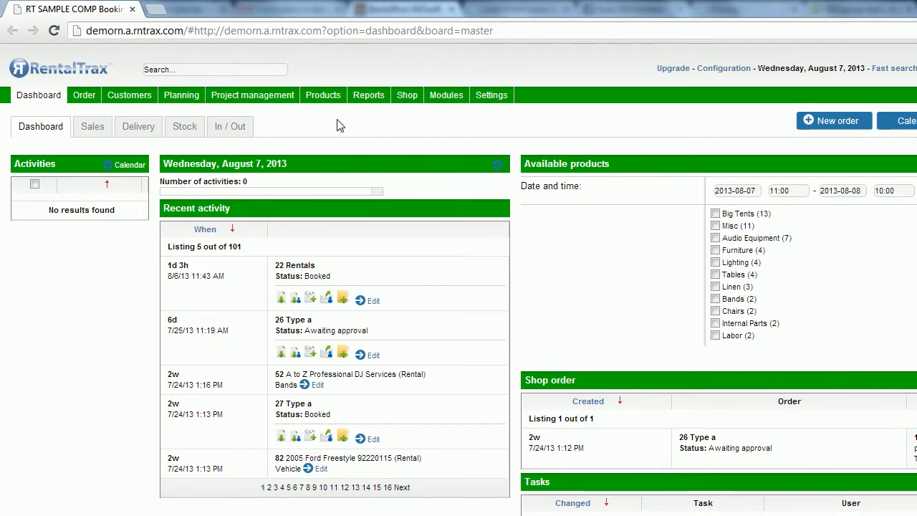
Open the Standard REntal factor group for editing from the factor group directory
mouse_move(326, 93)
mouse_move(351, 156)
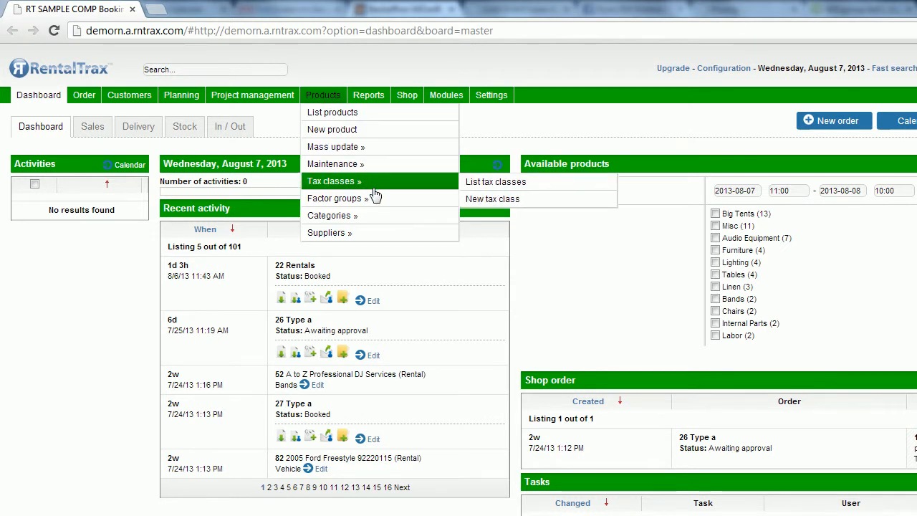
mouse_move(380, 201)
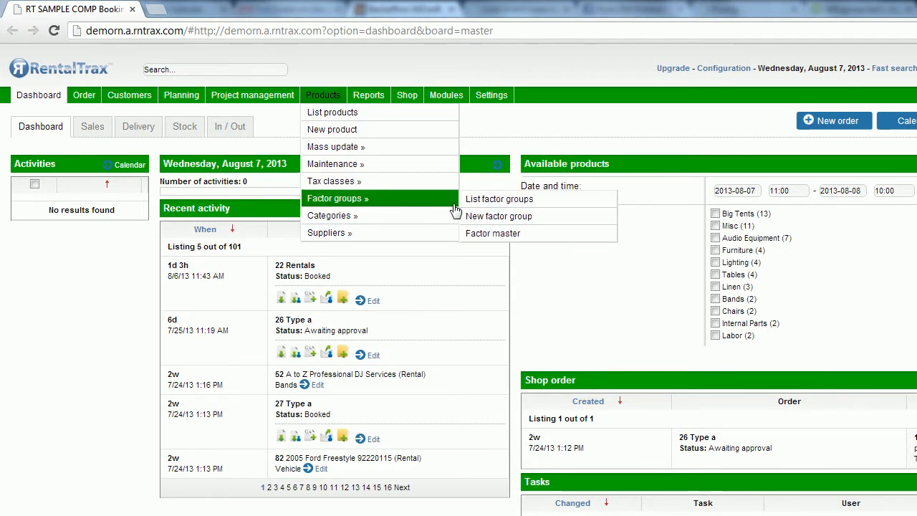
click(476, 202)
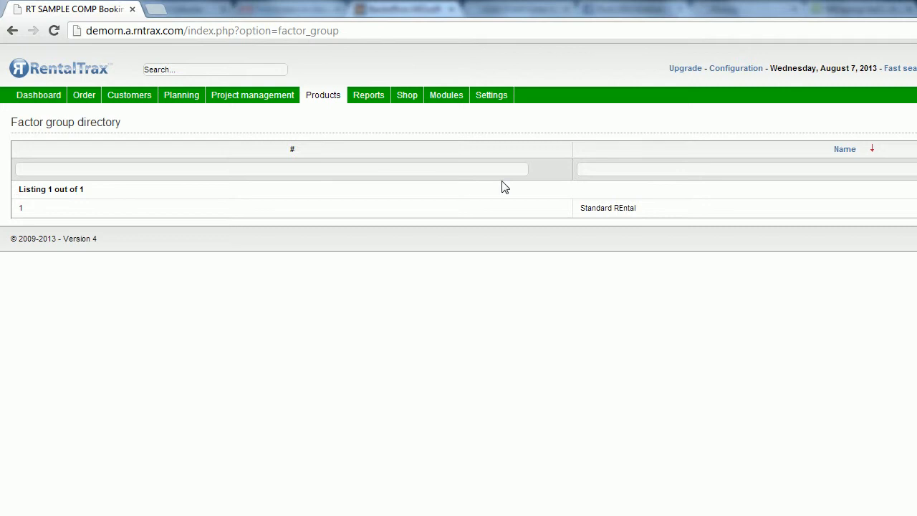
click(623, 208)
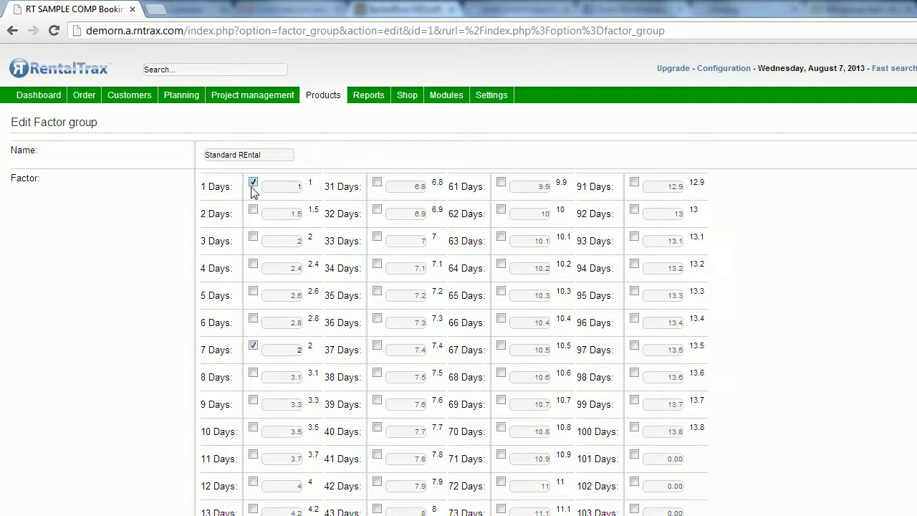
Enable the 3 Days factor in the Standard REntal group and set it to 1.25
click(254, 346)
click(295, 191)
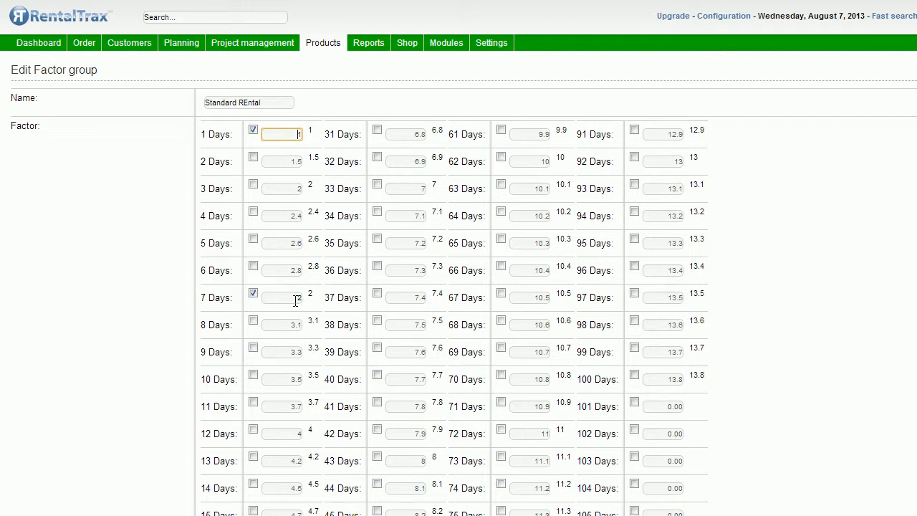
click(296, 300)
click(253, 184)
click(269, 188)
click(281, 182)
drag(283, 185, 310, 192)
text(1.25)
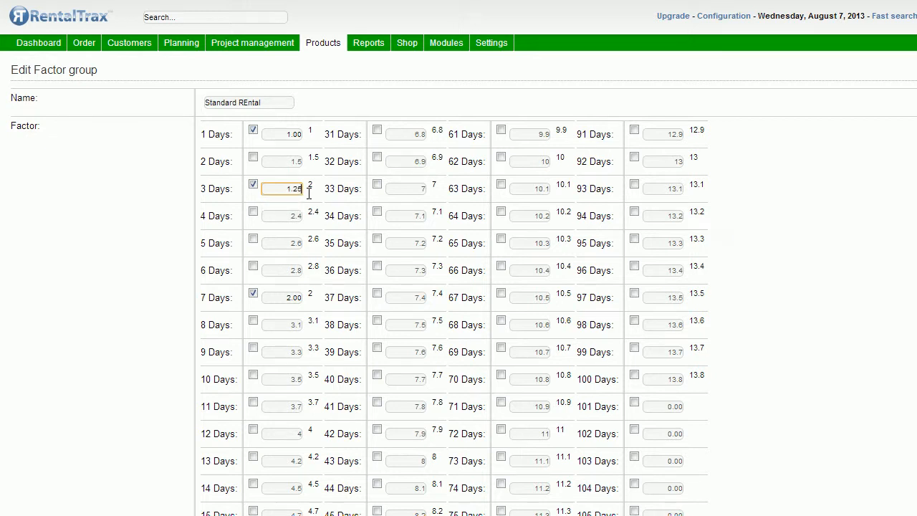
Save the changes to the Standard REntal factor group
click(289, 219)
click(286, 298)
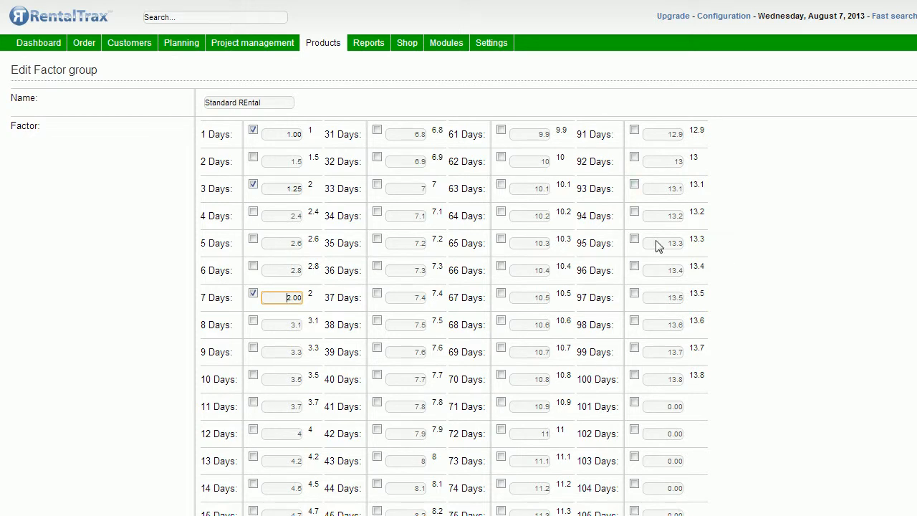
scroll(674, 296, down, 3)
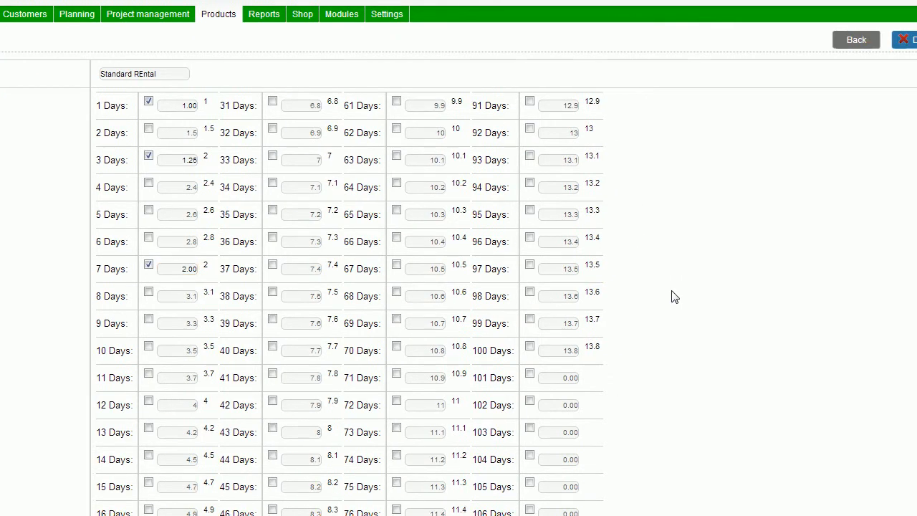
scroll(674, 296, down, 1)
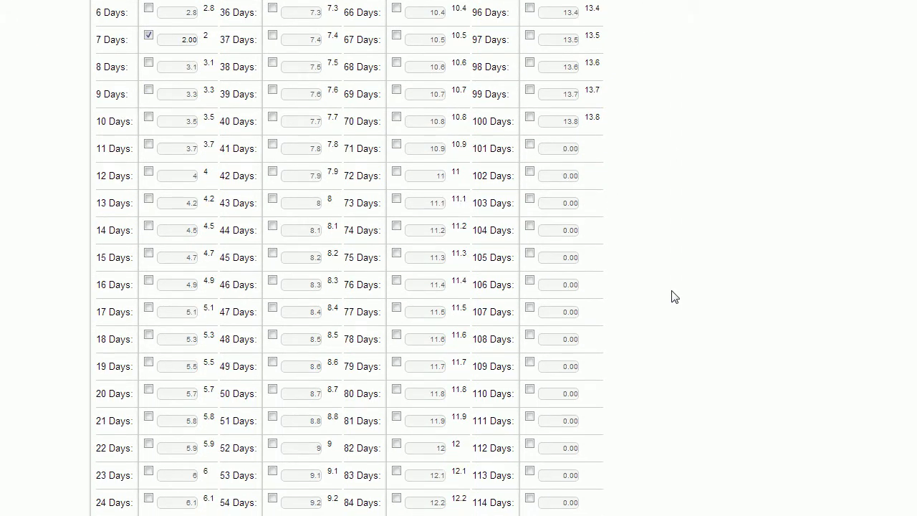
scroll(673, 296, up, 3)
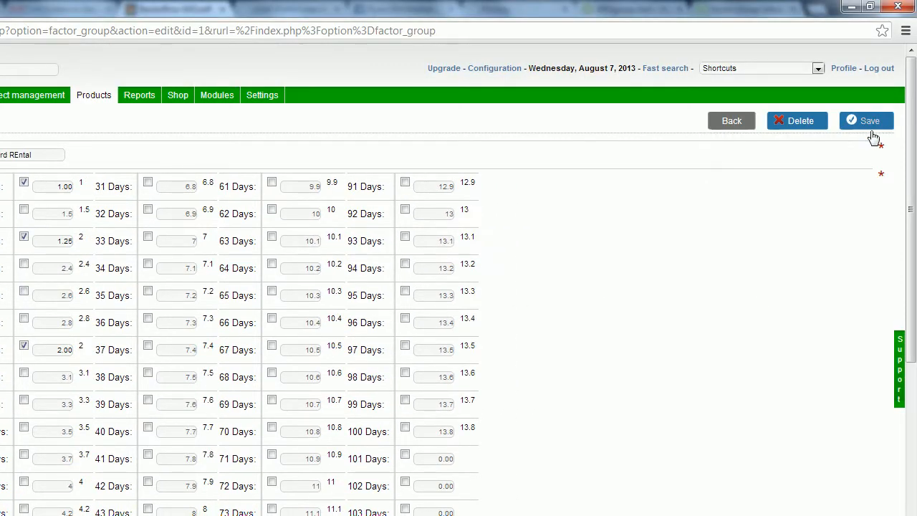
click(872, 129)
Open the factor master table that holds the default rental factors
mouse_move(99, 101)
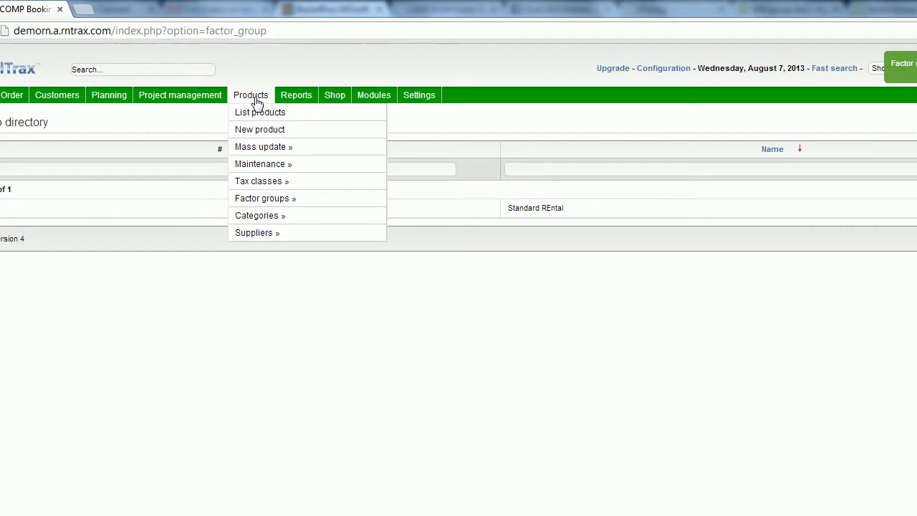
mouse_move(334, 208)
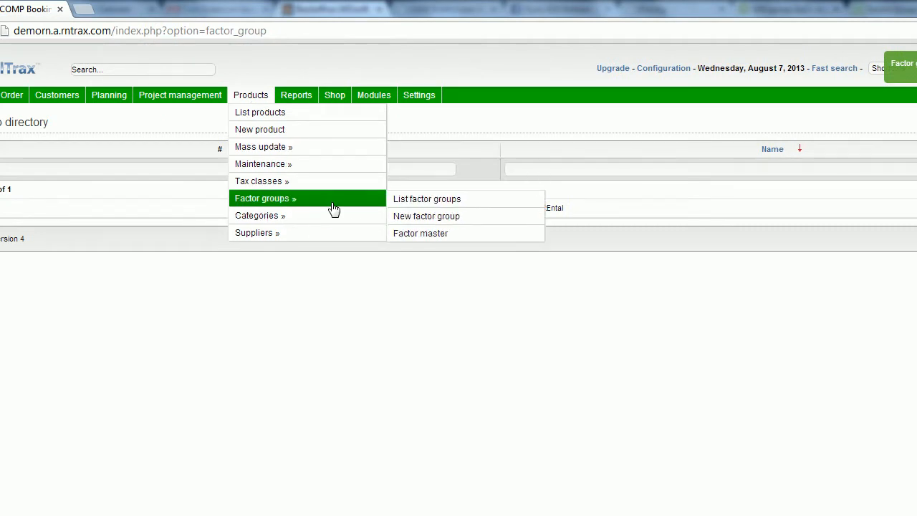
click(439, 235)
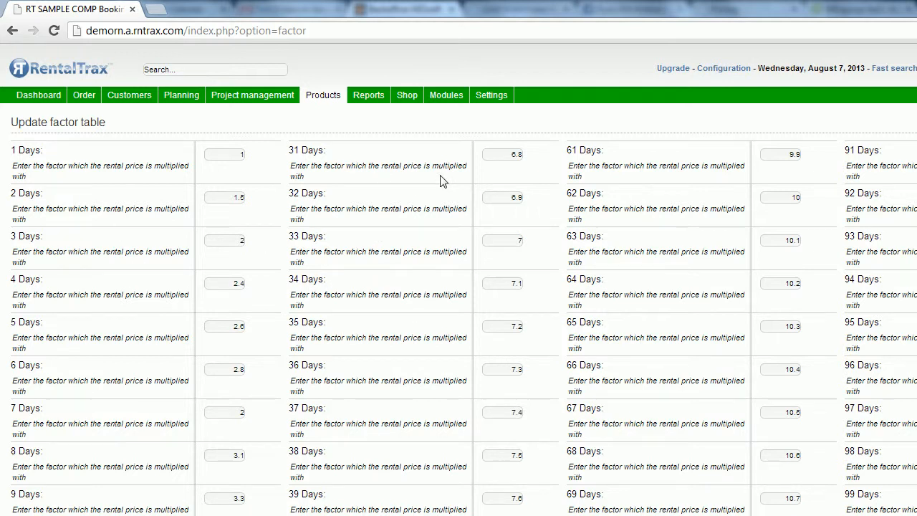
Set the 30 Days factor to 25 in the factor table and save the table
scroll(441, 181, down, 10)
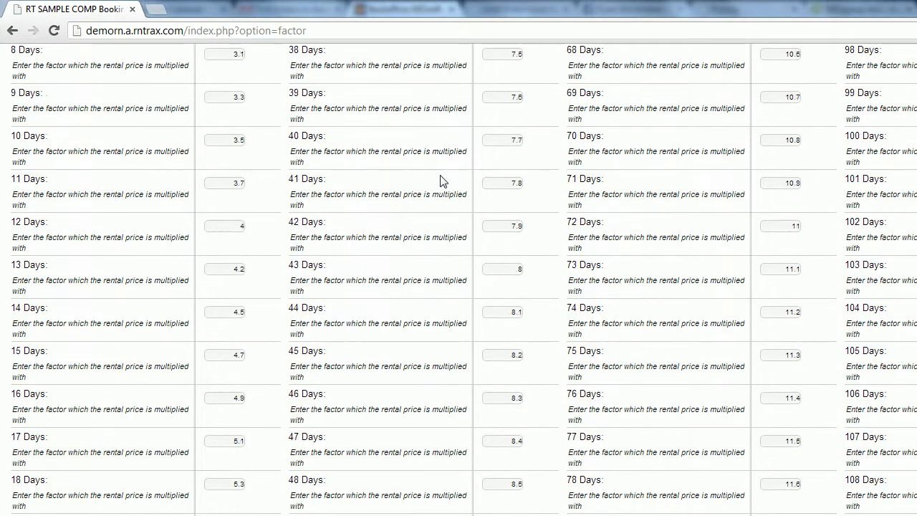
scroll(440, 180, down, 4)
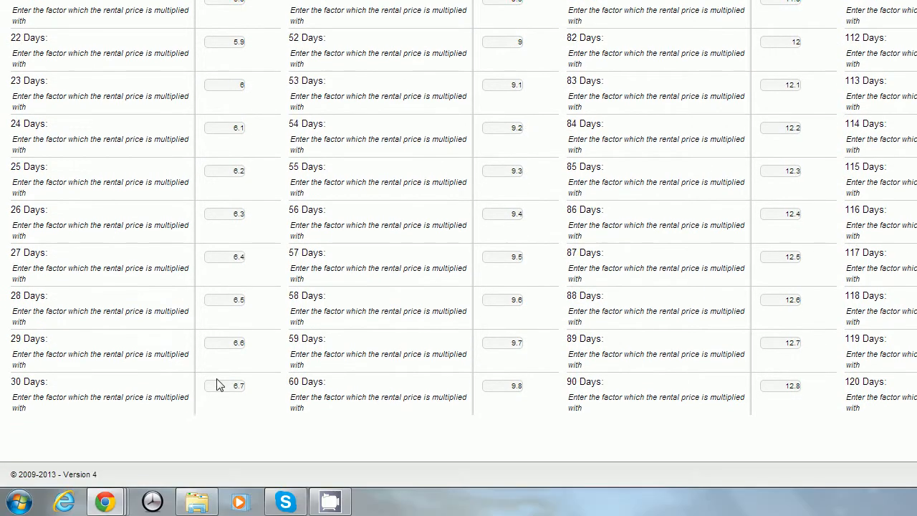
drag(222, 386, 271, 395)
text(20)
click(355, 375)
scroll(355, 376, up, 4)
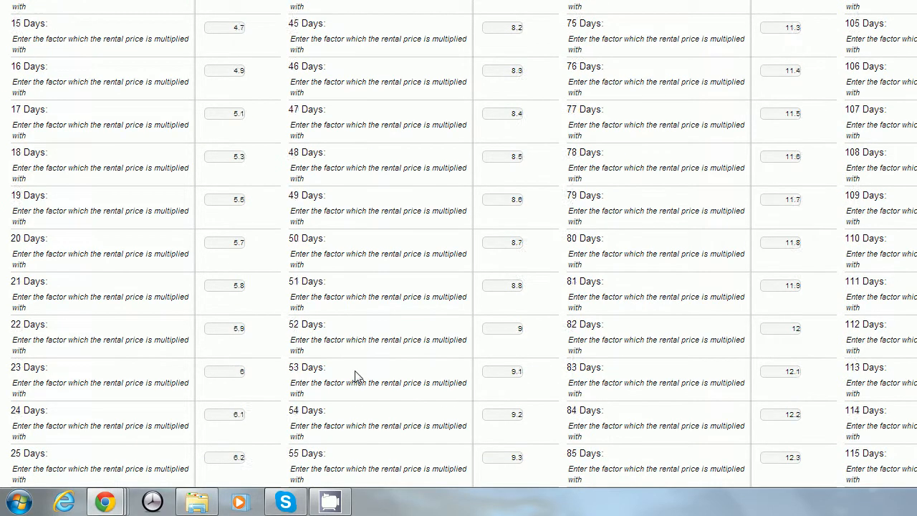
scroll(354, 374, up, 7)
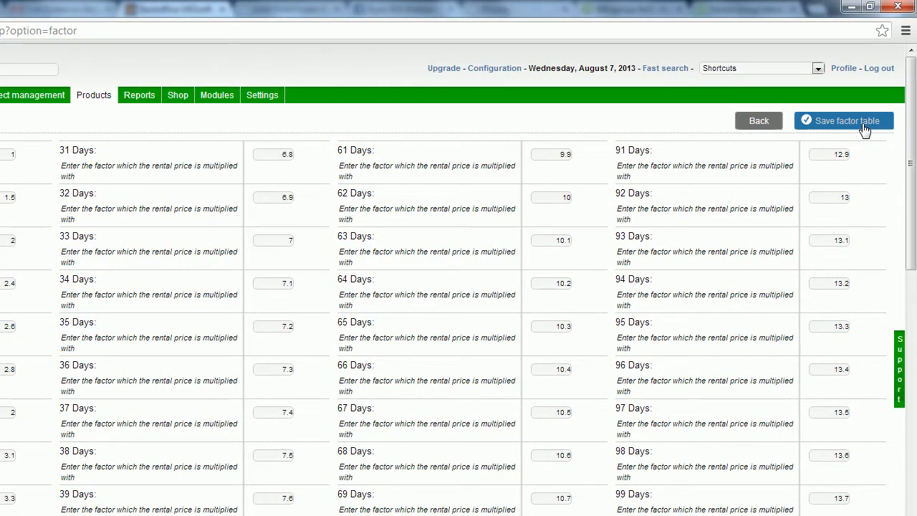
click(853, 121)
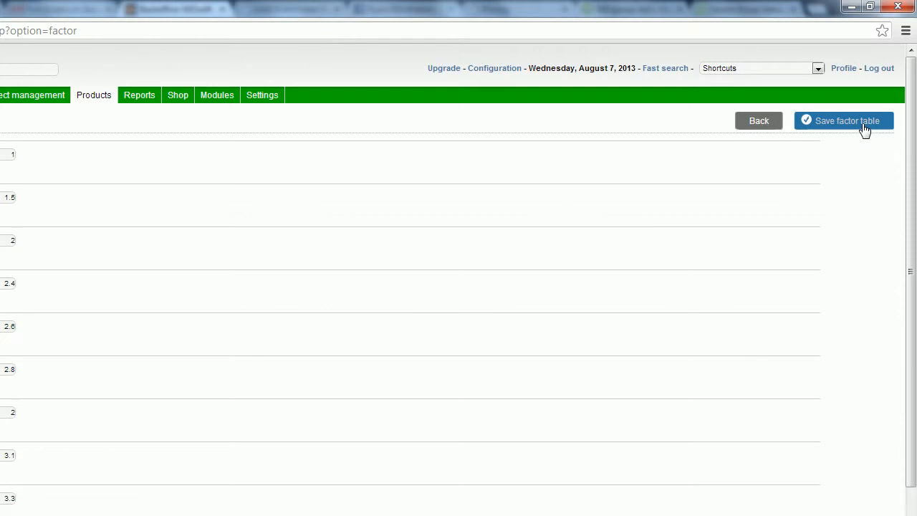
Start a new factor group and name it Test Factor
mouse_move(89, 94)
mouse_move(331, 204)
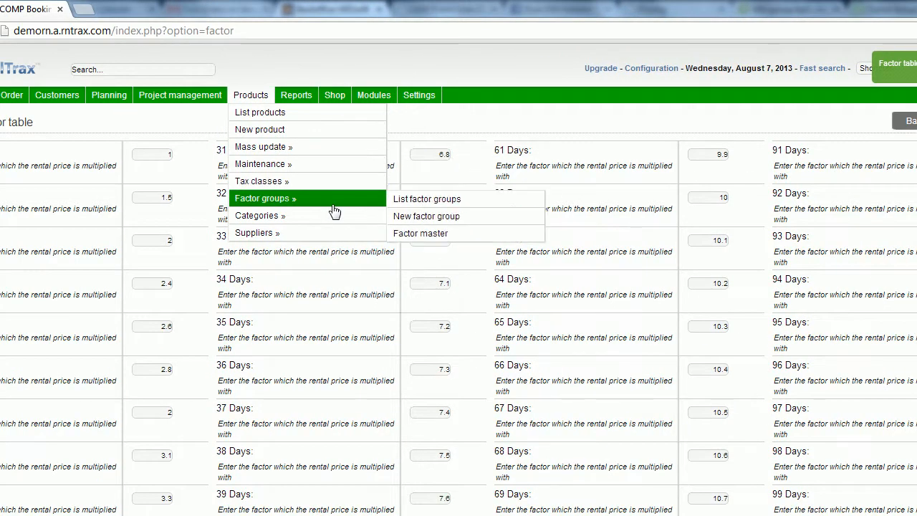
click(411, 218)
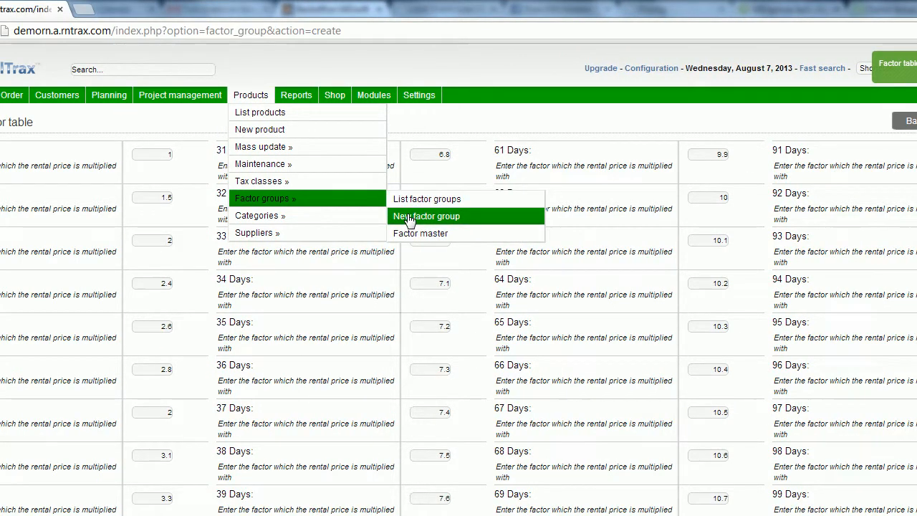
click(232, 159)
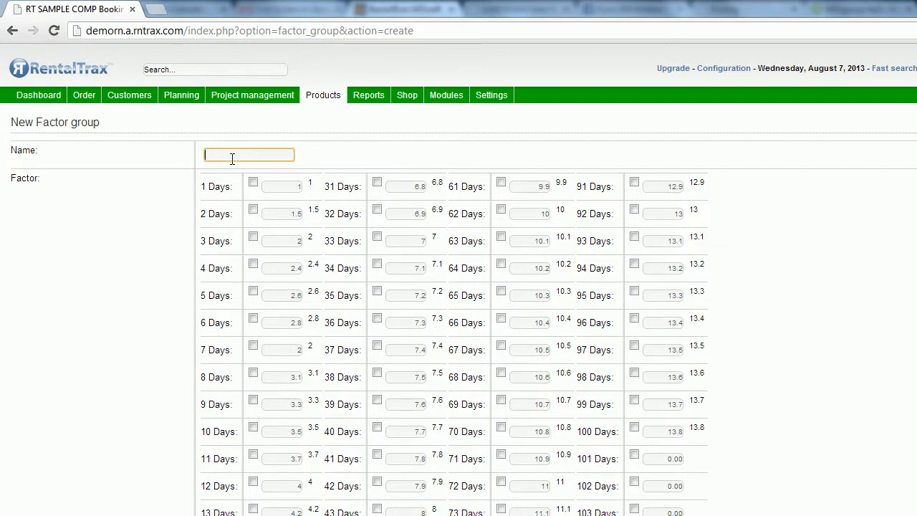
text(Test Factor)
click(375, 155)
Enable the 30 Days factor in the Test Factor group
scroll(377, 156, down, 5)
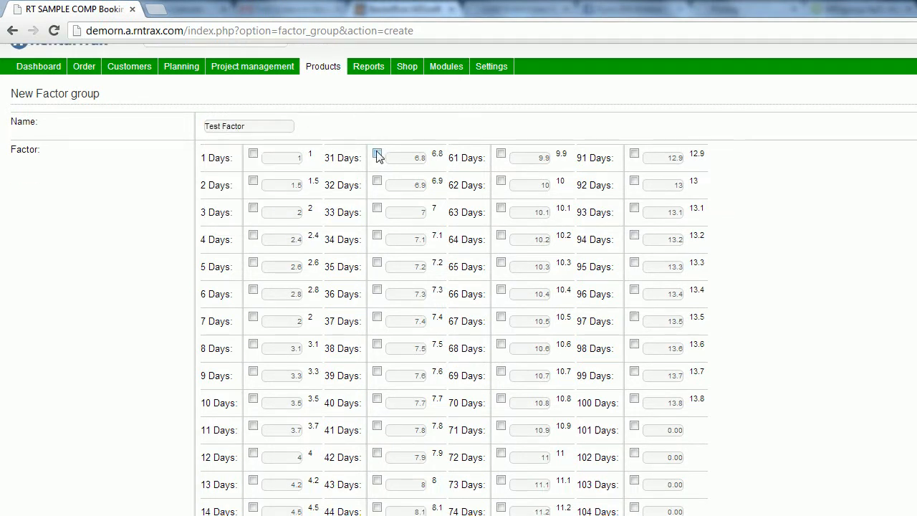
scroll(377, 155, down, 2)
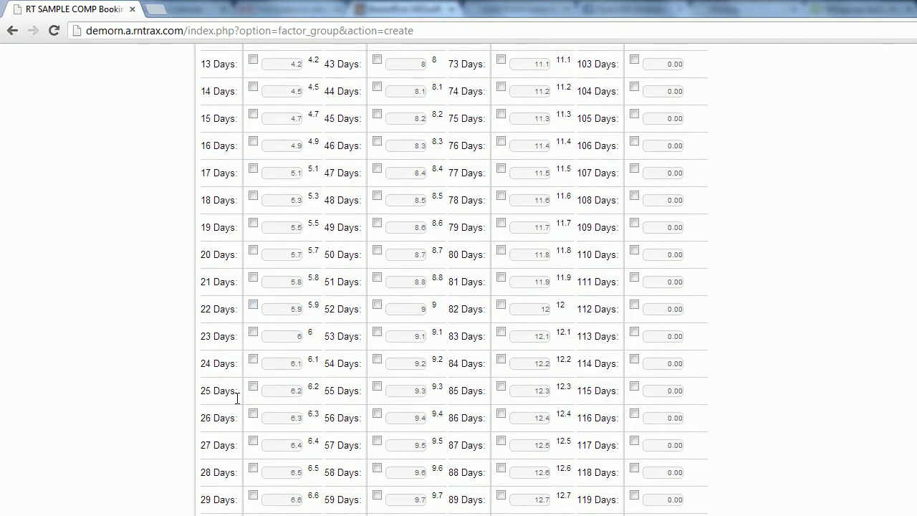
scroll(284, 401, down, 2)
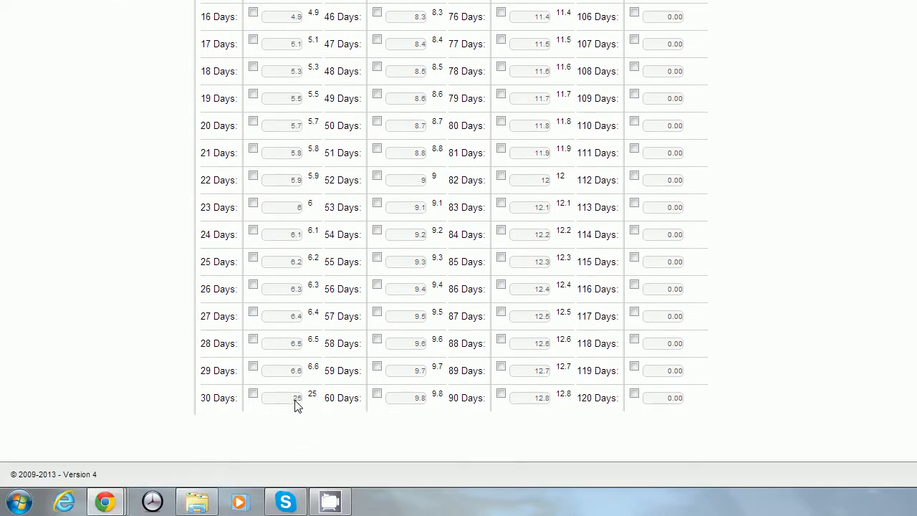
click(253, 394)
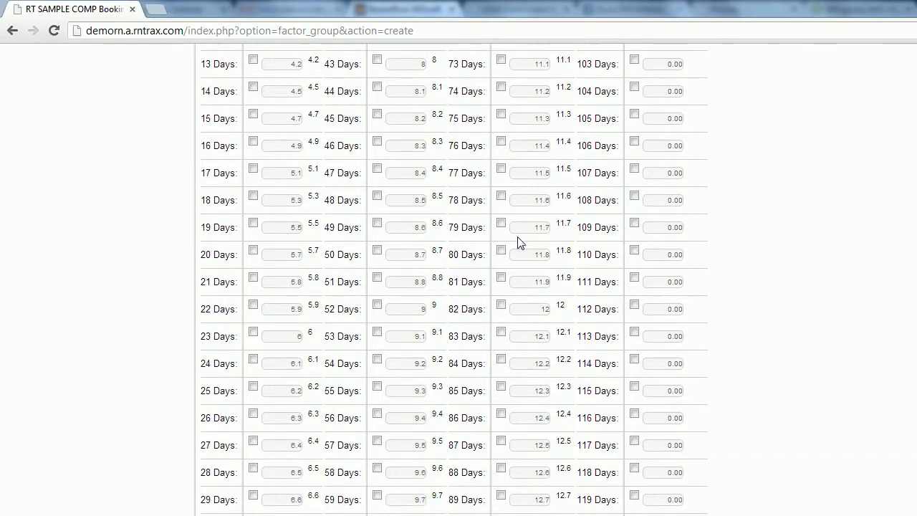
scroll(718, 286, up, 1)
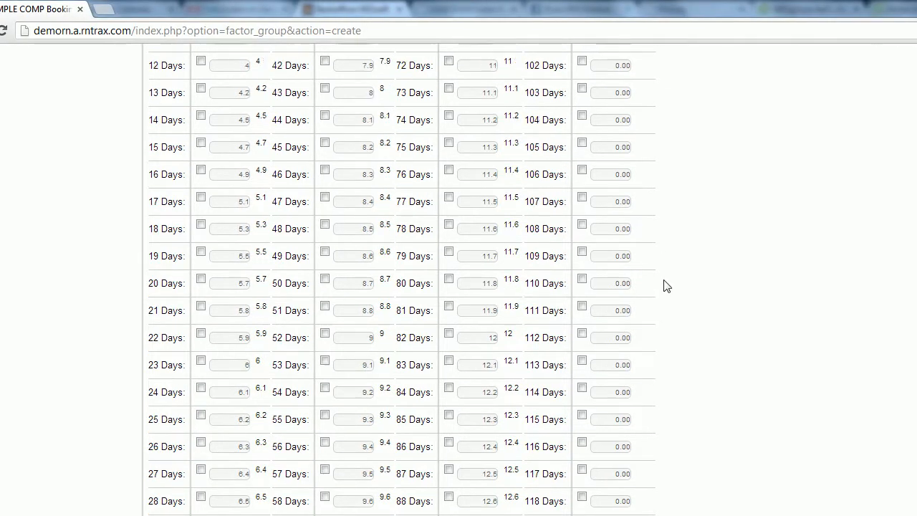
scroll(666, 286, up, 5)
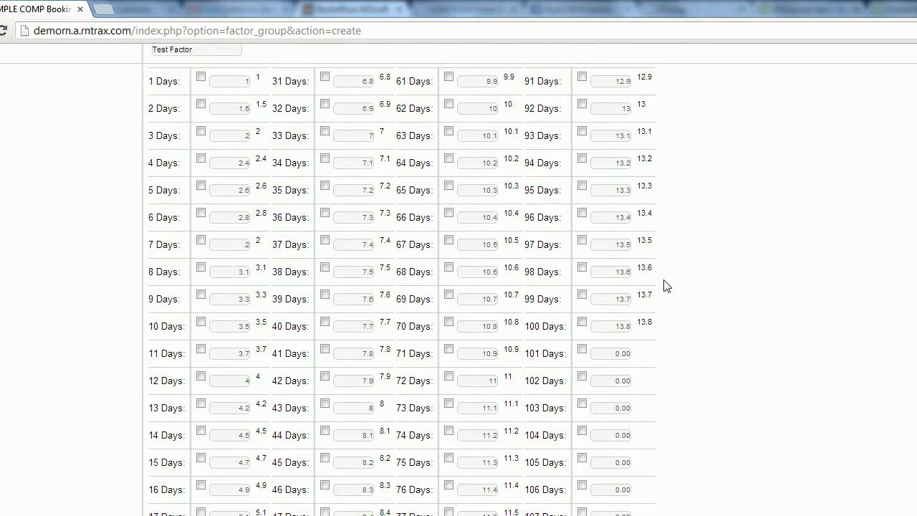
scroll(666, 286, up, 2)
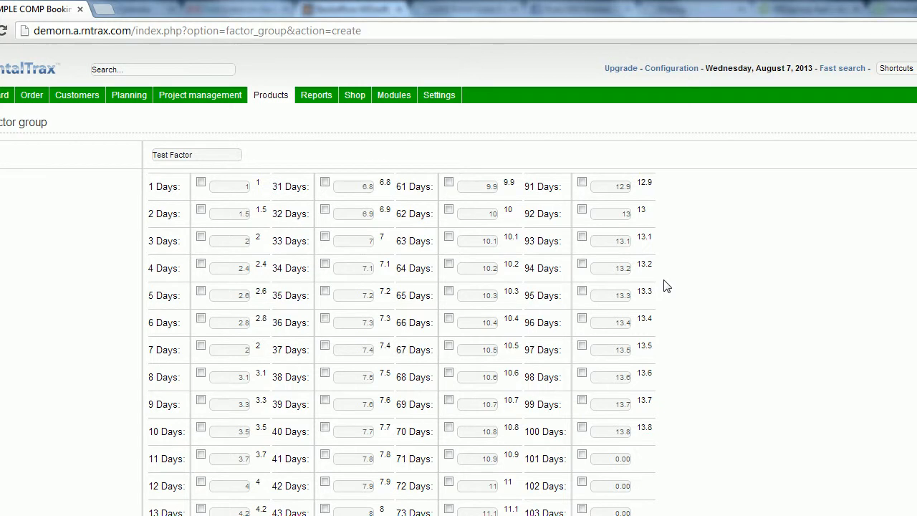
Open the White Chivari Chair product from the product directory
mouse_move(272, 105)
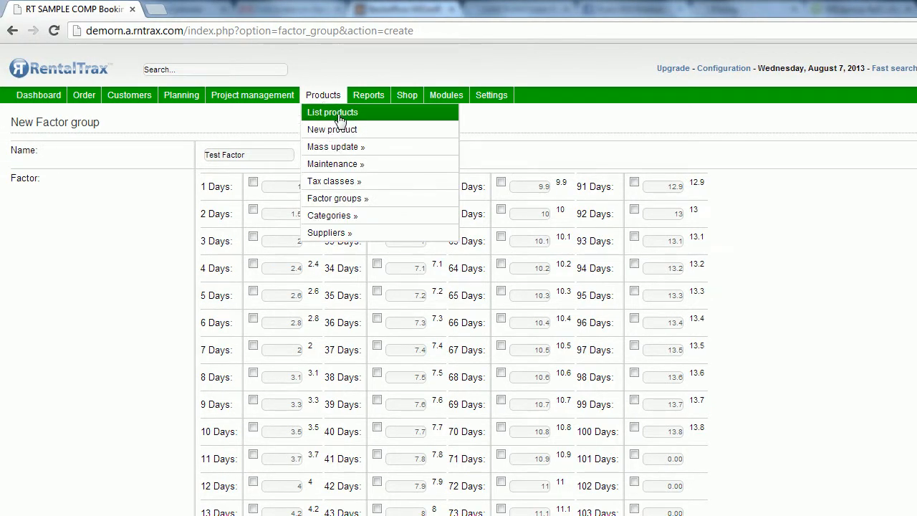
click(340, 116)
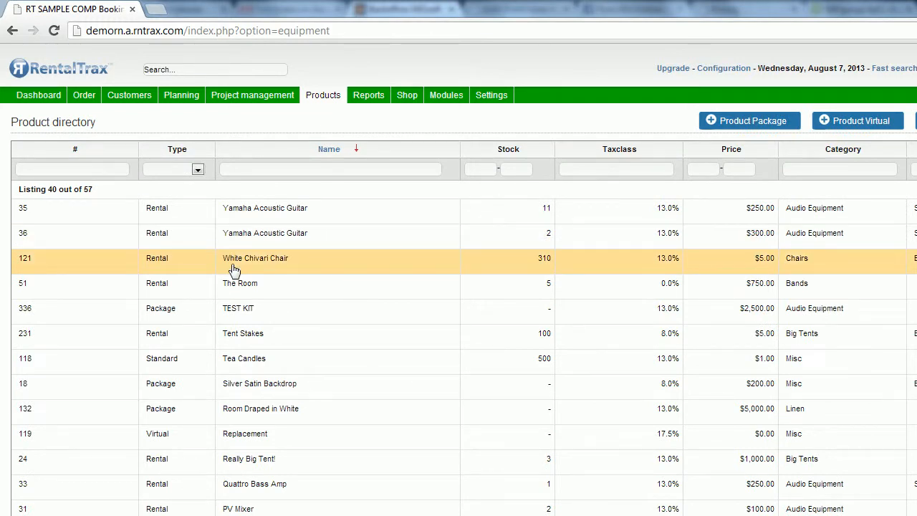
click(233, 269)
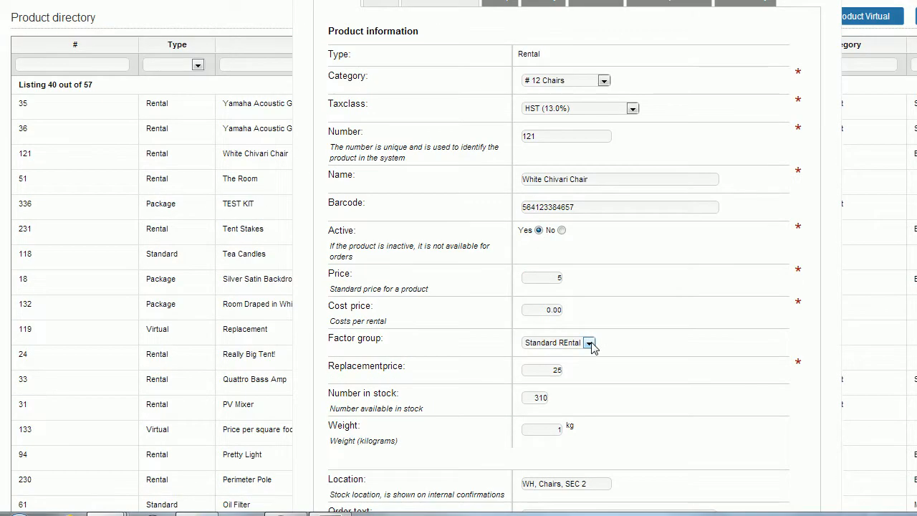
Try a blank factor group on the White Chivari Chair and return it to Standard REntal
click(592, 345)
click(585, 355)
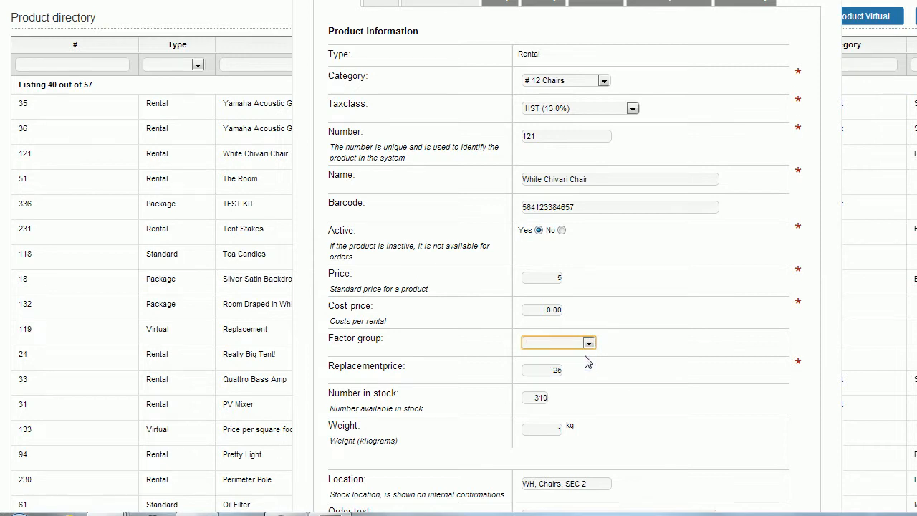
click(628, 348)
click(590, 346)
click(545, 366)
click(559, 59)
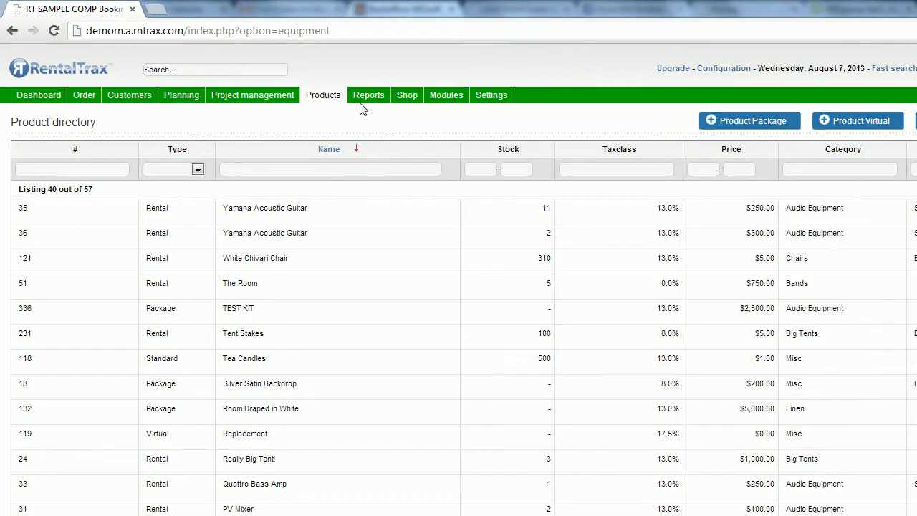
Return to the factor master table and open a new support request form
mouse_move(331, 97)
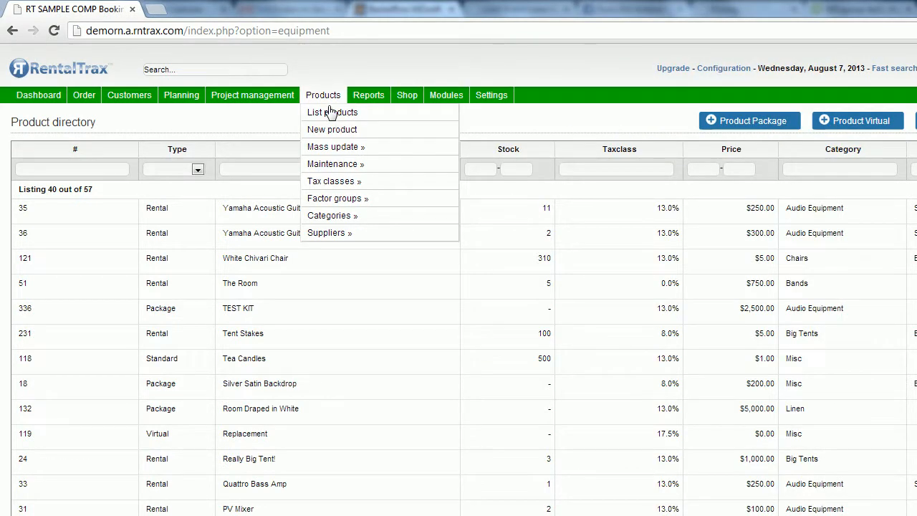
mouse_move(401, 205)
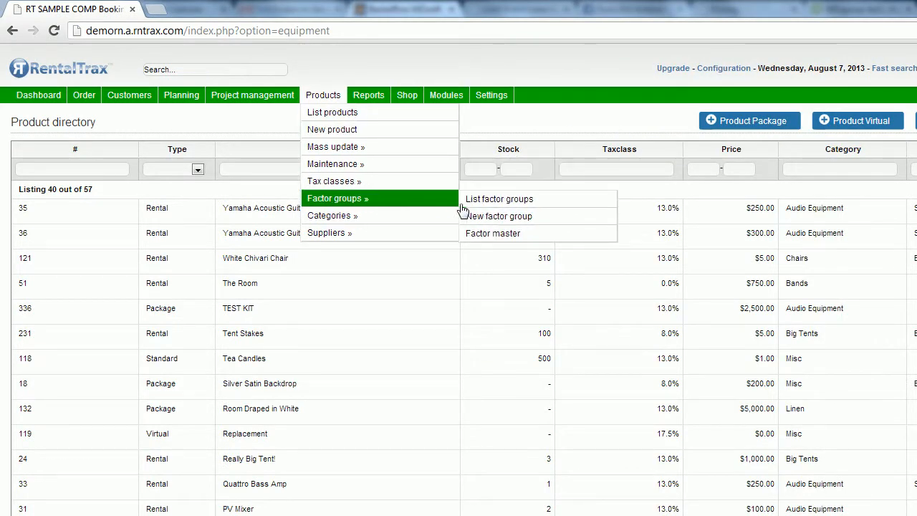
click(479, 234)
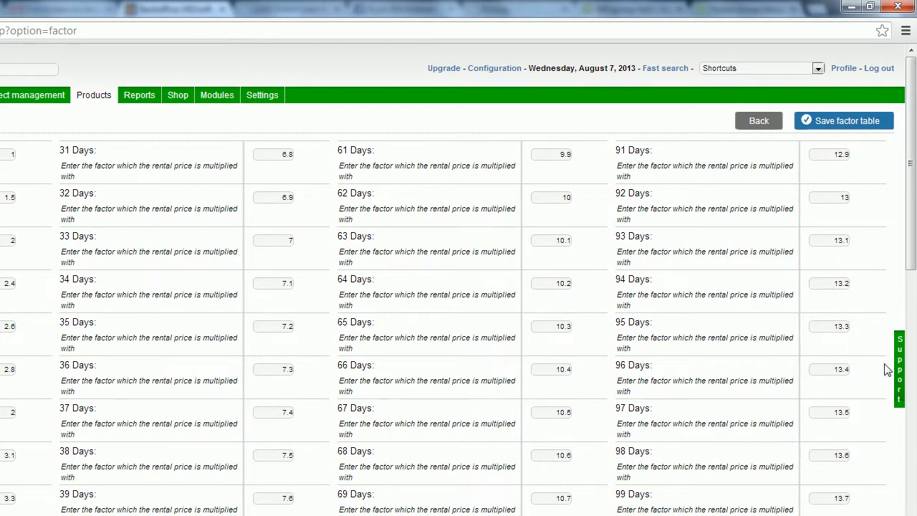
click(898, 370)
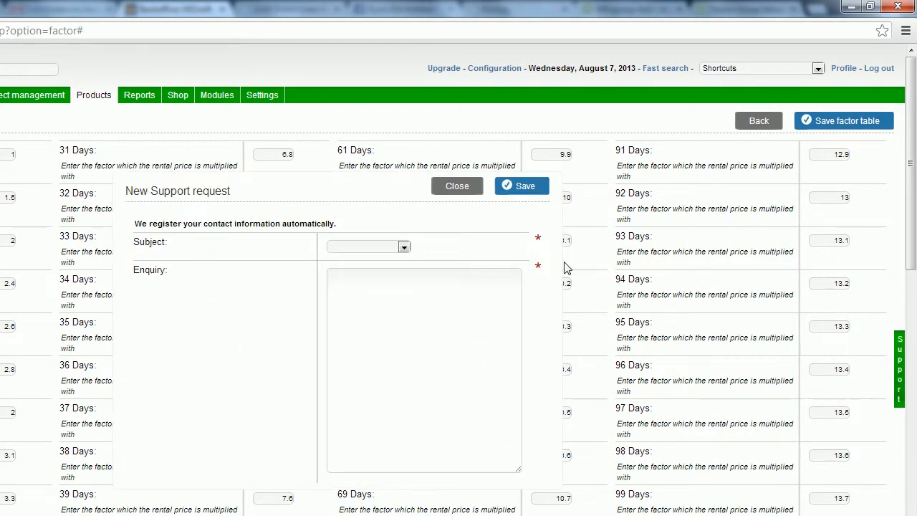